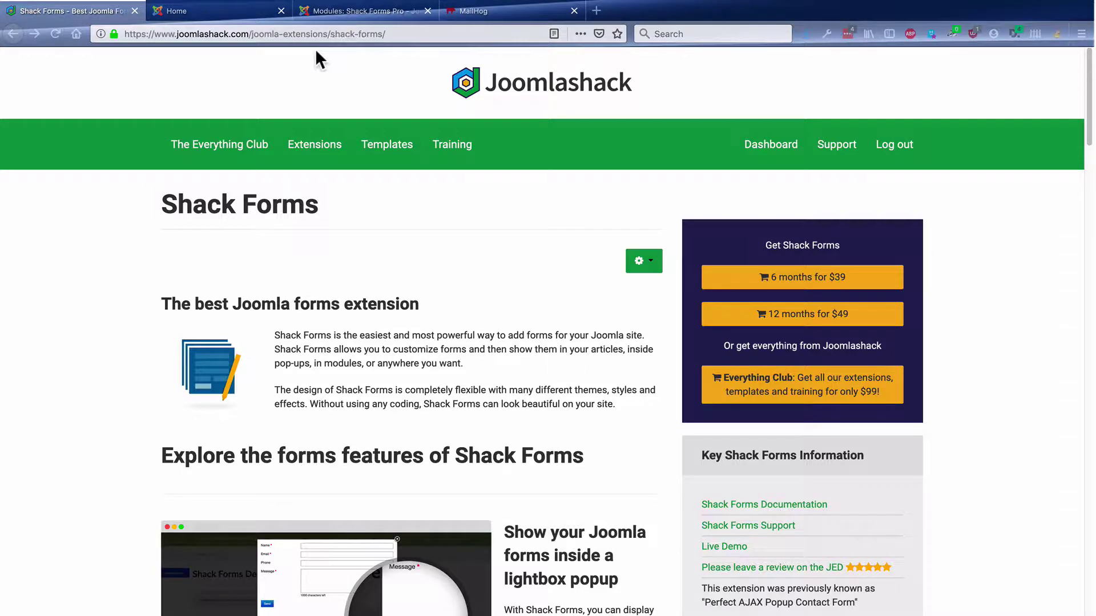
Bring up the joomla.local Home page with its empty contact form.
click(208, 12)
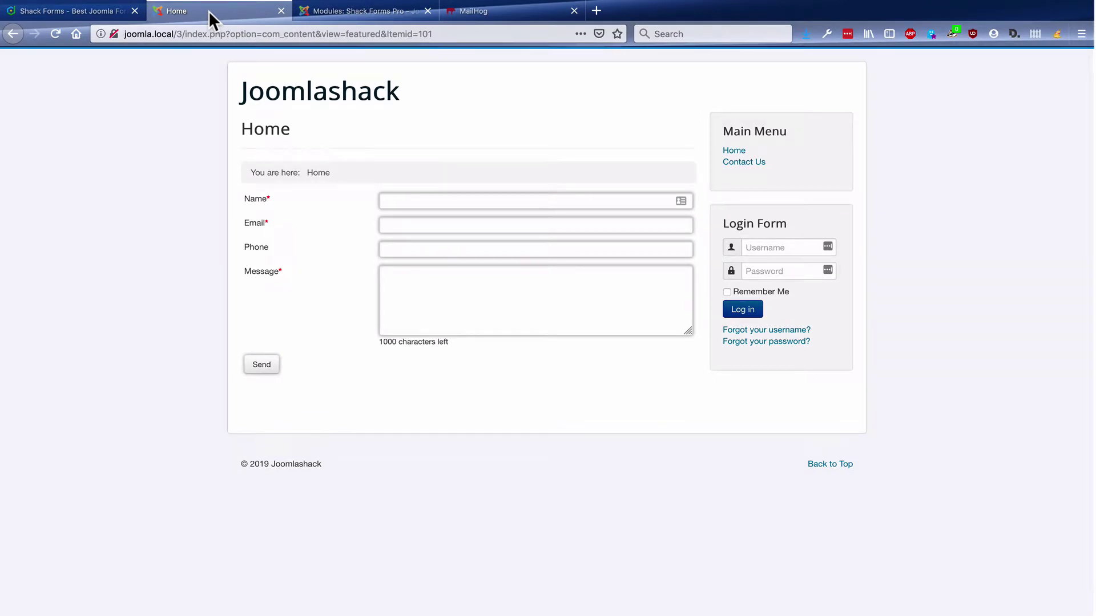
In the Shack Forms Pro Mail to list, enter four address|Name recipient lines, fixing a typo.
click(333, 12)
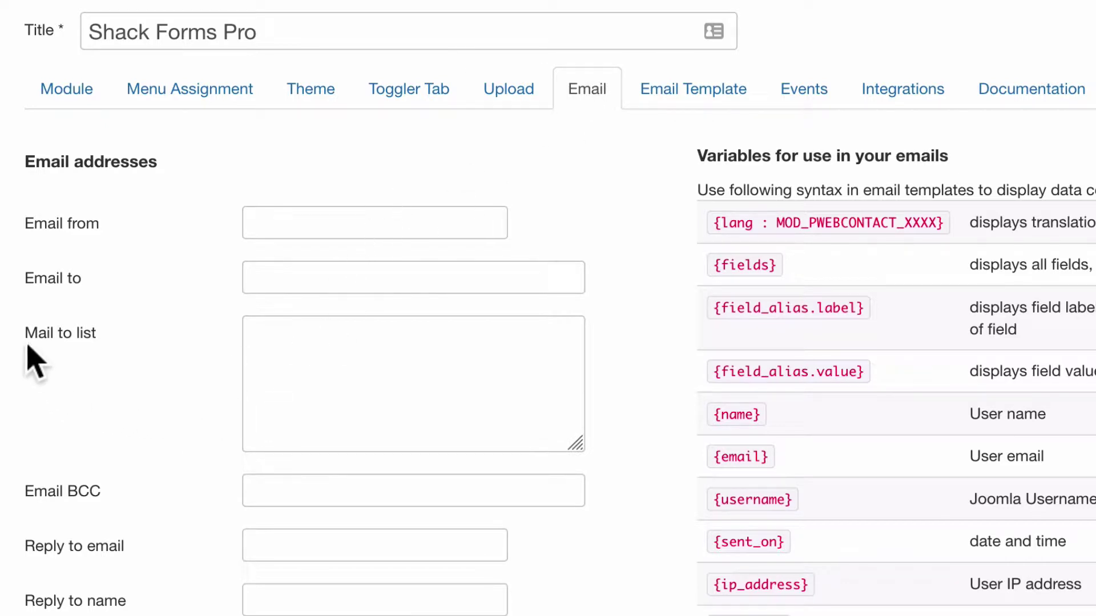
click(323, 360)
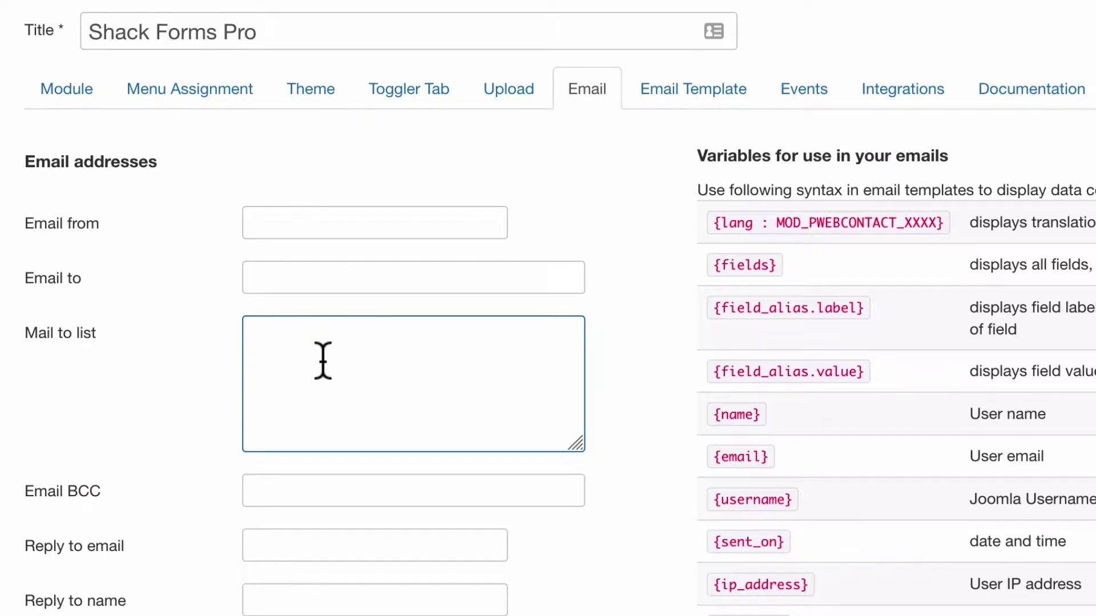
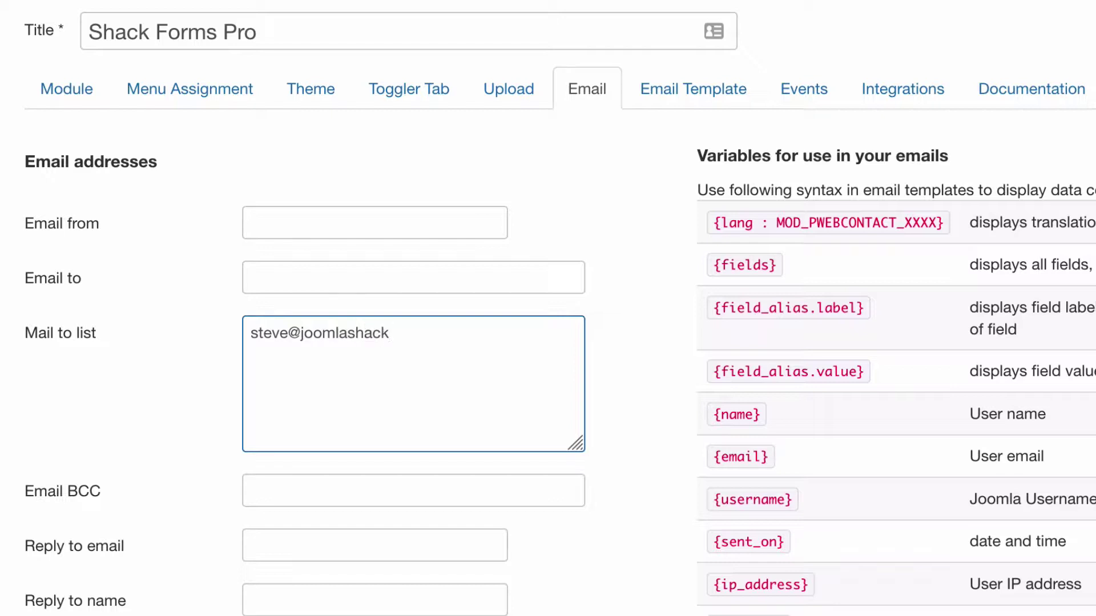
text(|Steve)
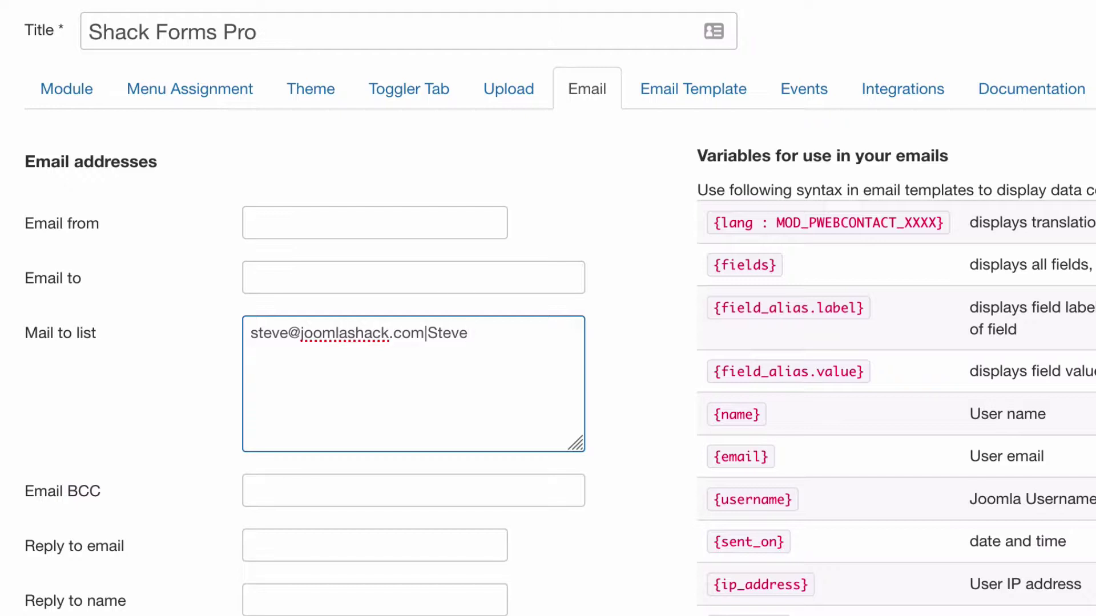
key(Return)
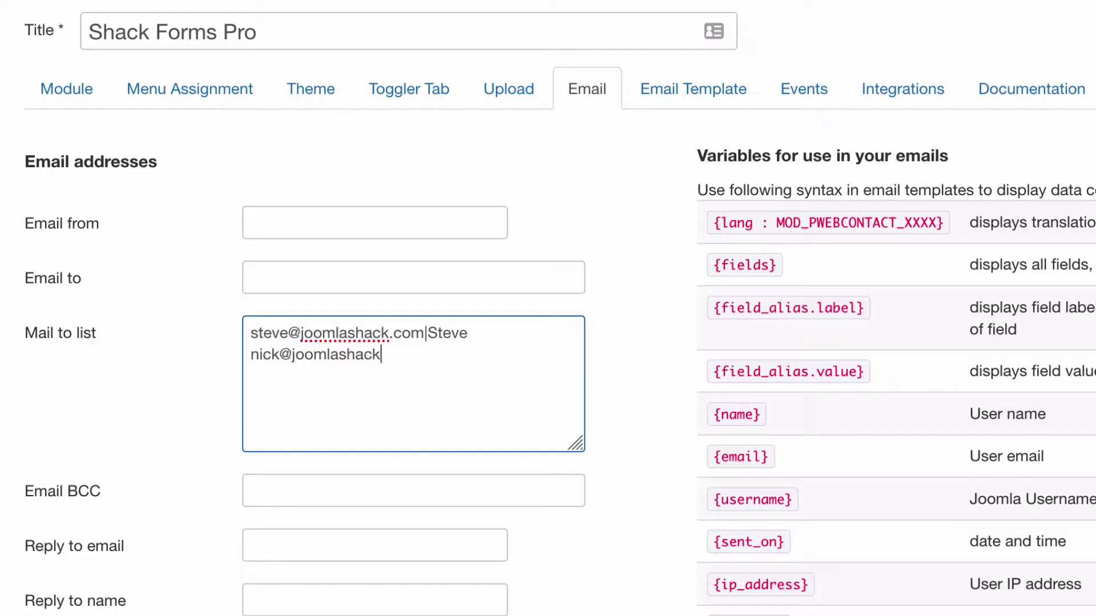
text(ick)
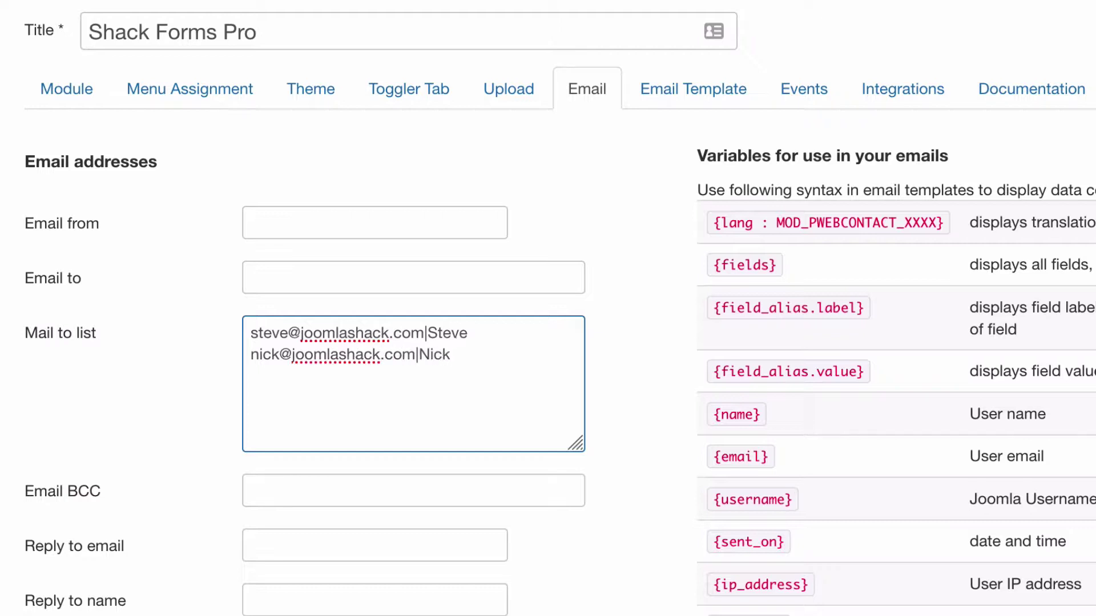
key(Return)
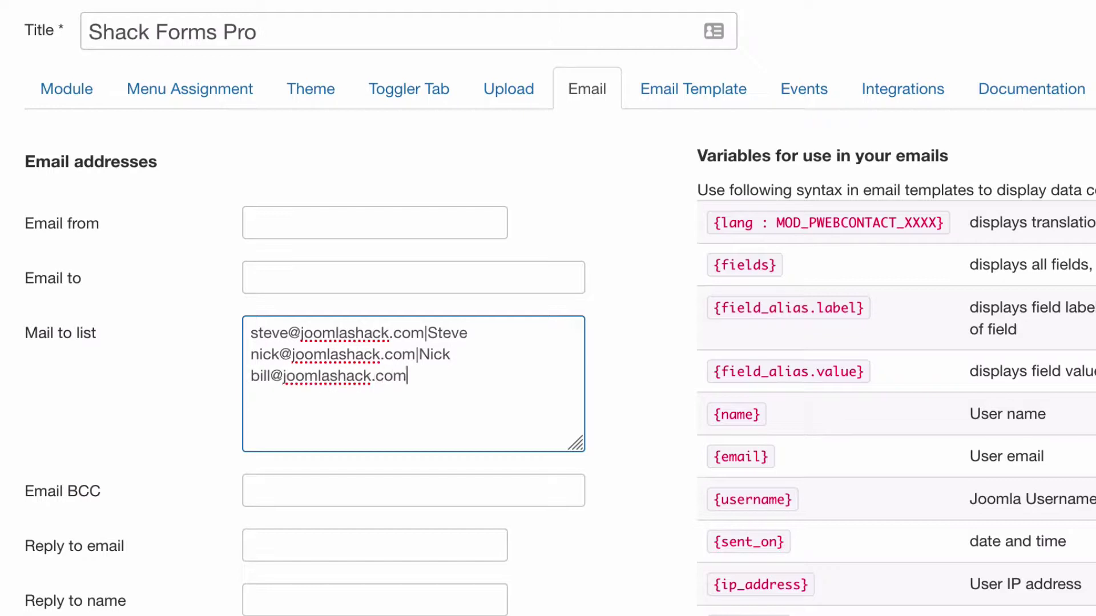
text(|Bi)
text(ll)
key(Return)
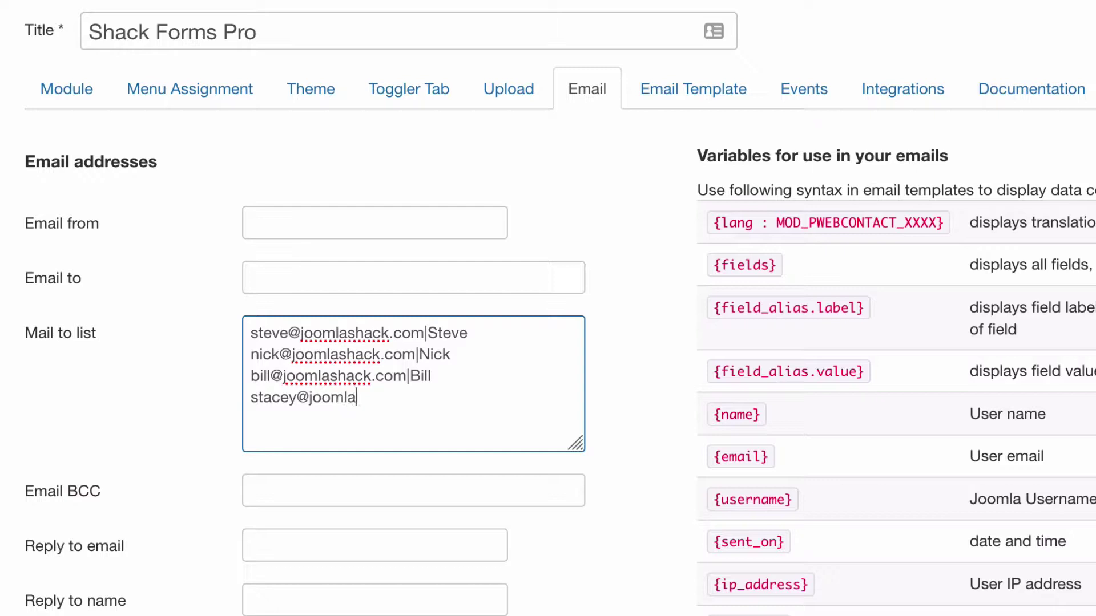
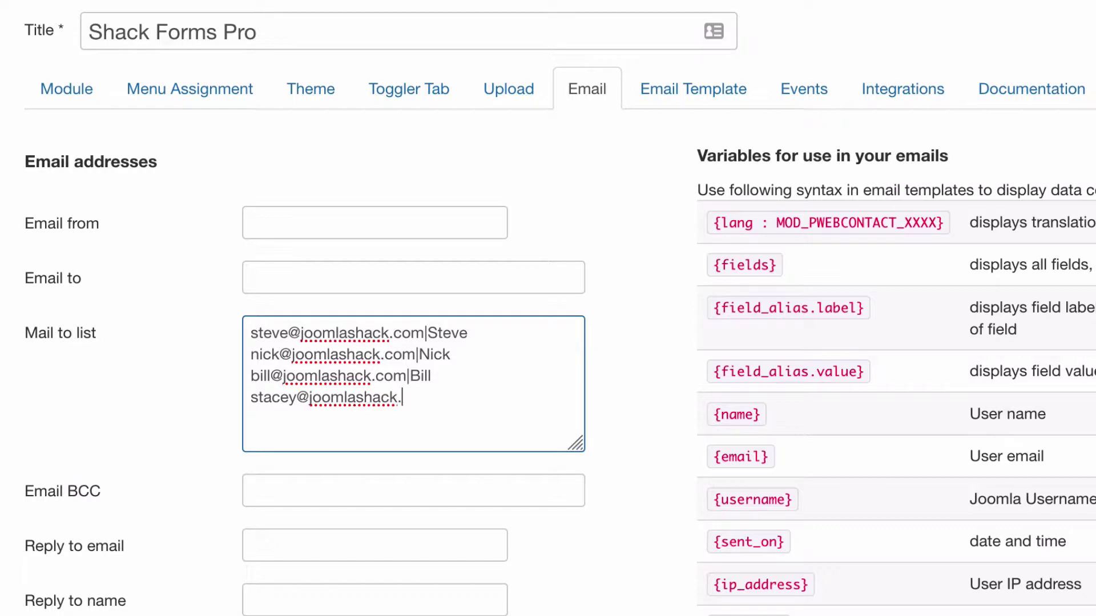
text(cey)
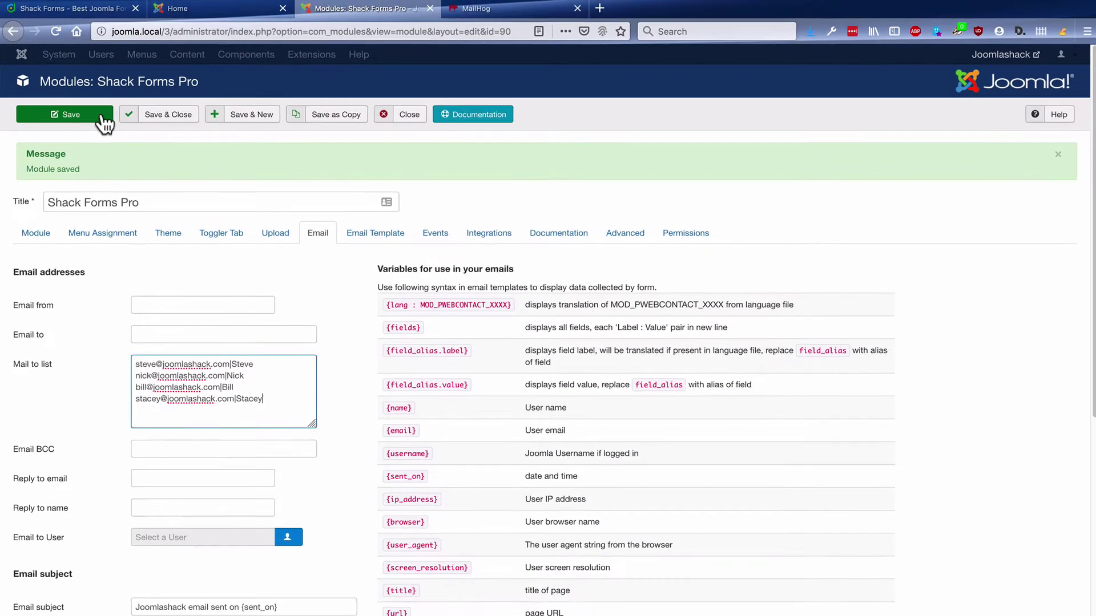
Save the module and reload the Home page so the Contact with dropdown appears.
click(81, 116)
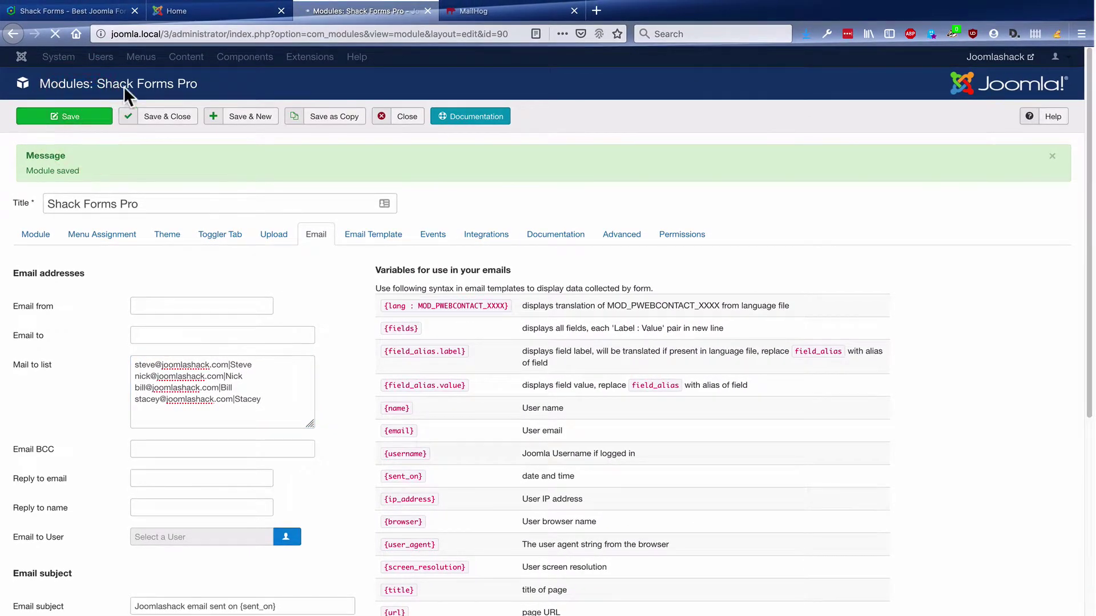
click(194, 12)
click(62, 37)
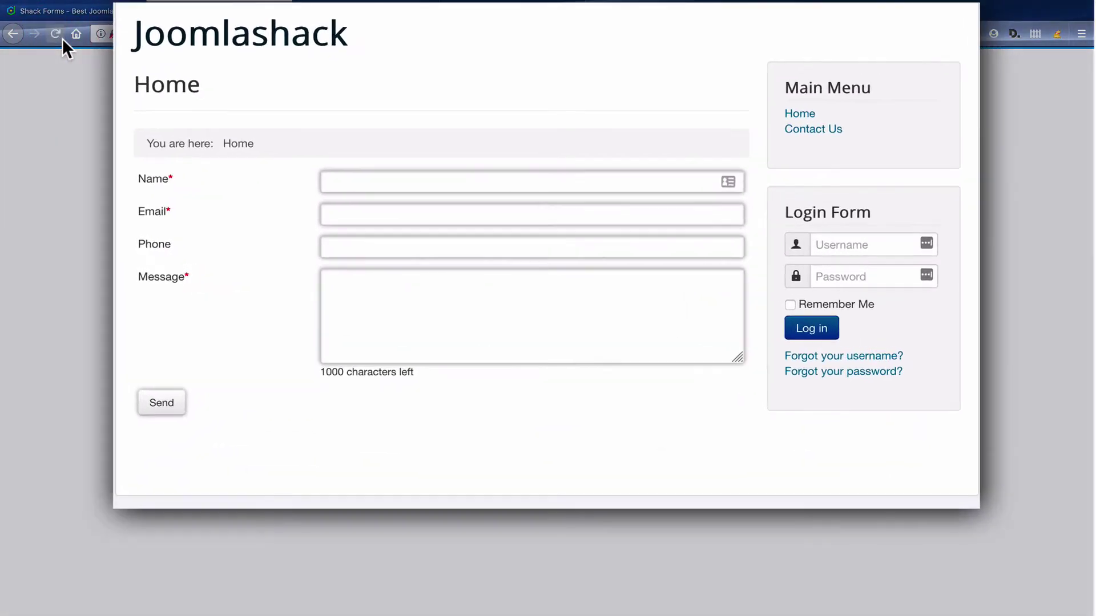
click(55, 34)
Send the message 'Hey' to the first recipient, with a sender name and e-mail filled in.
click(341, 185)
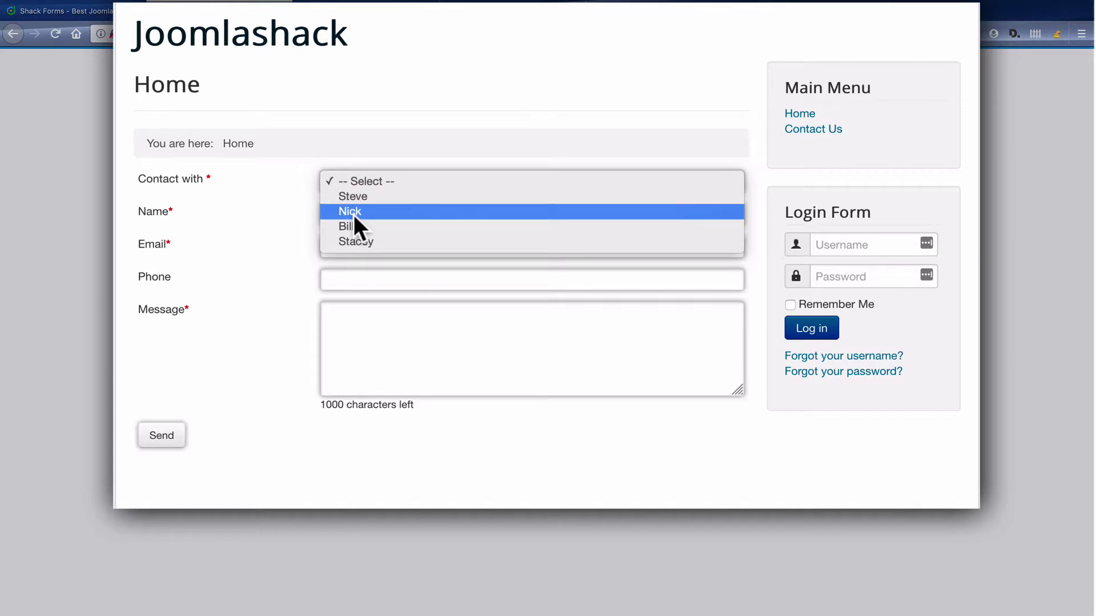
click(350, 200)
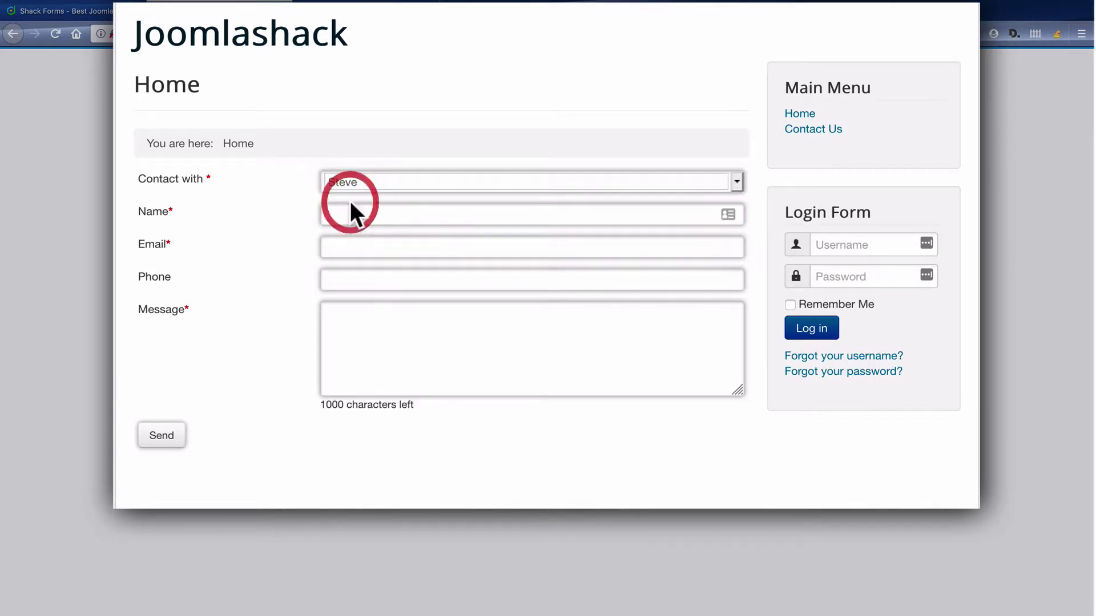
click(355, 212)
text(Bo)
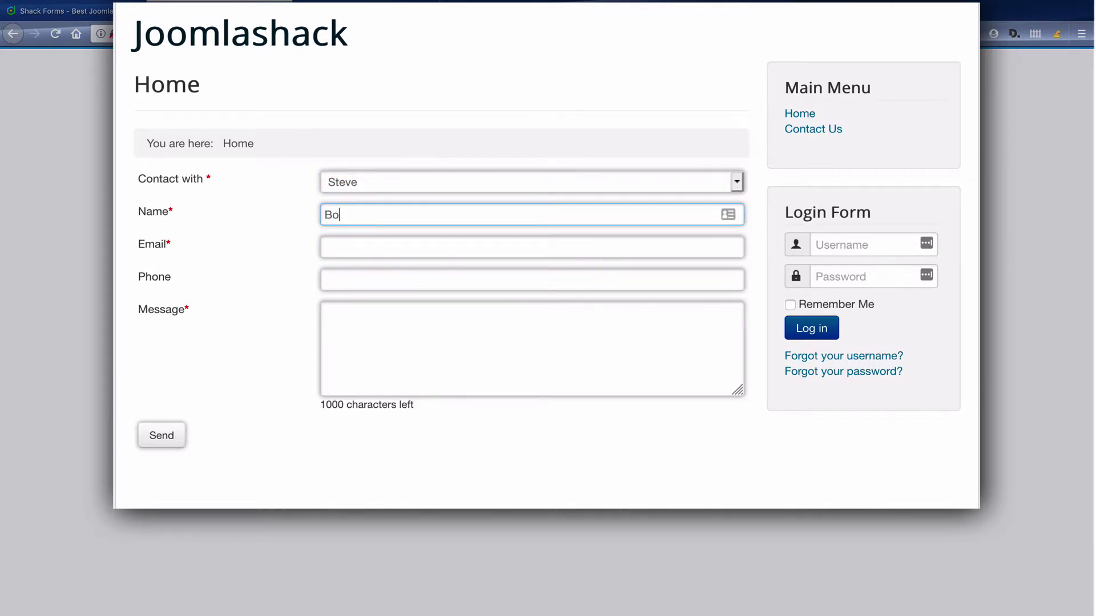
text(b)
key(Tab)
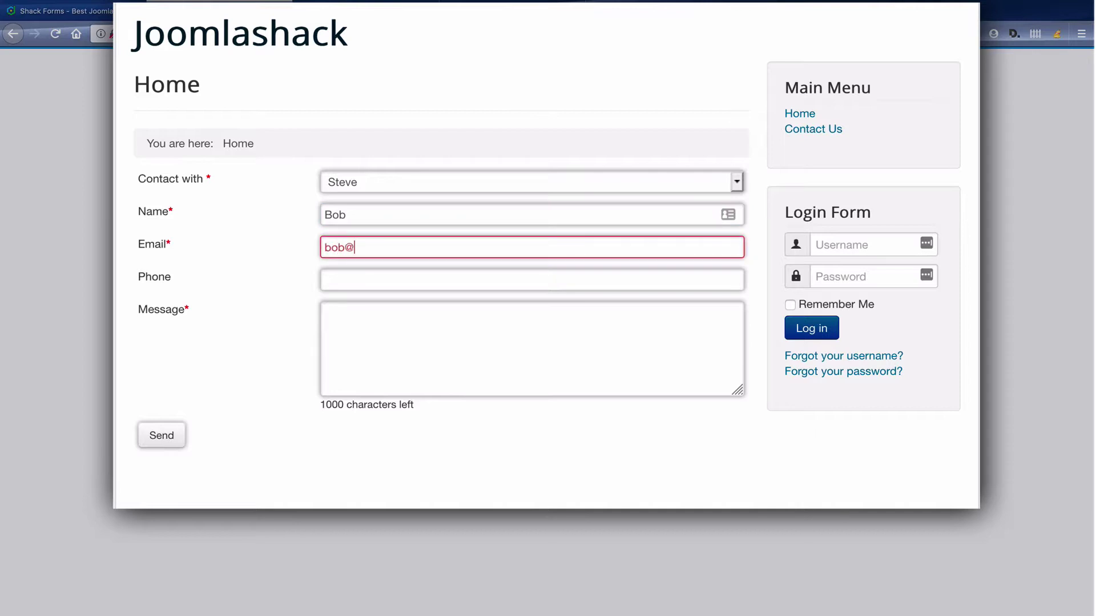
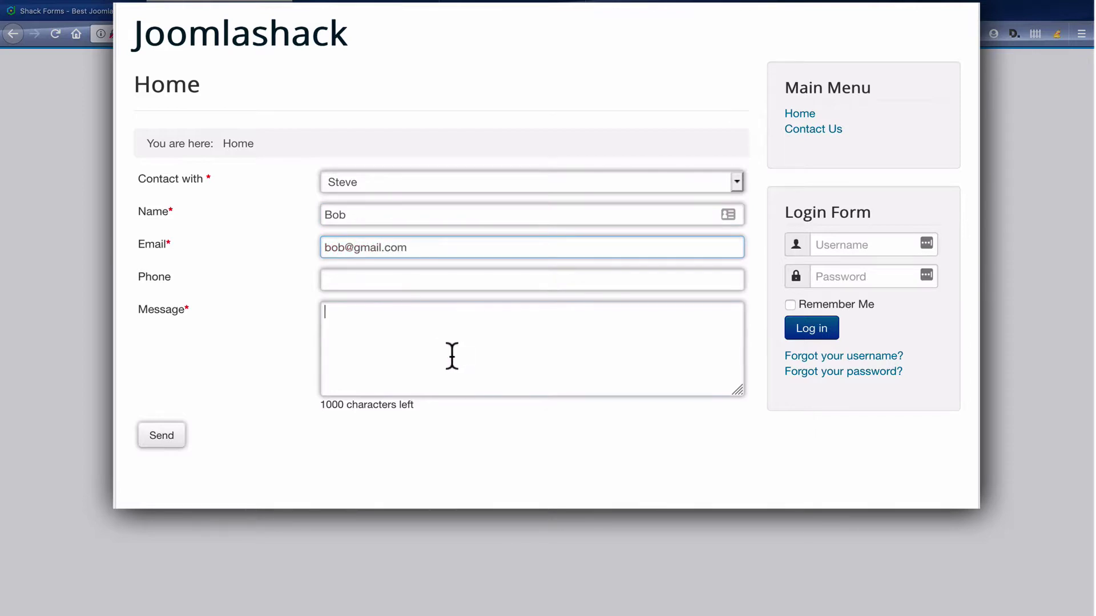
click(451, 357)
text(Hey)
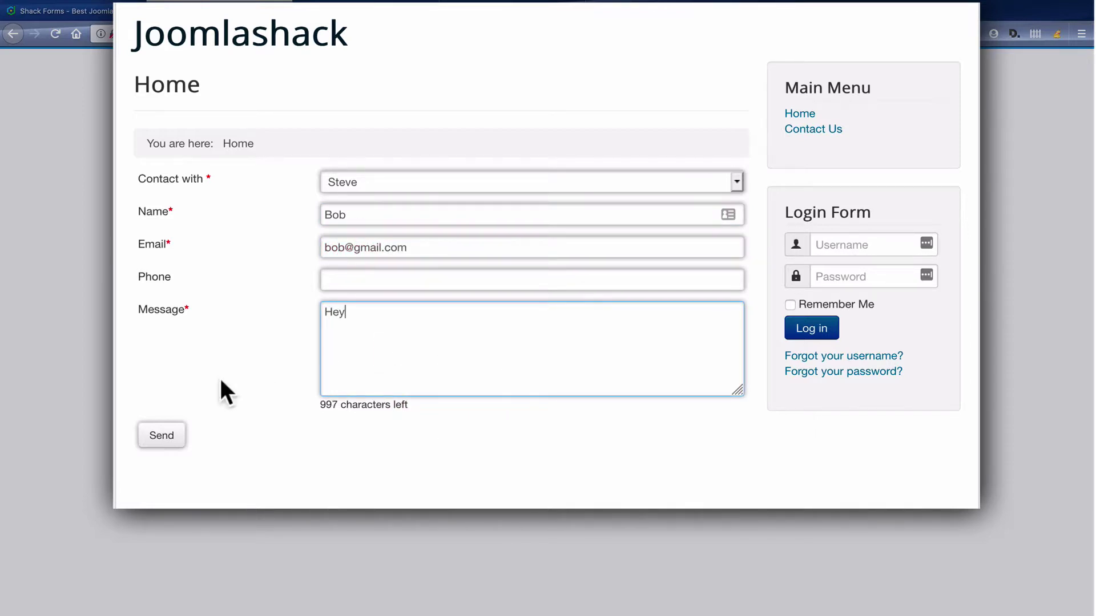
click(150, 425)
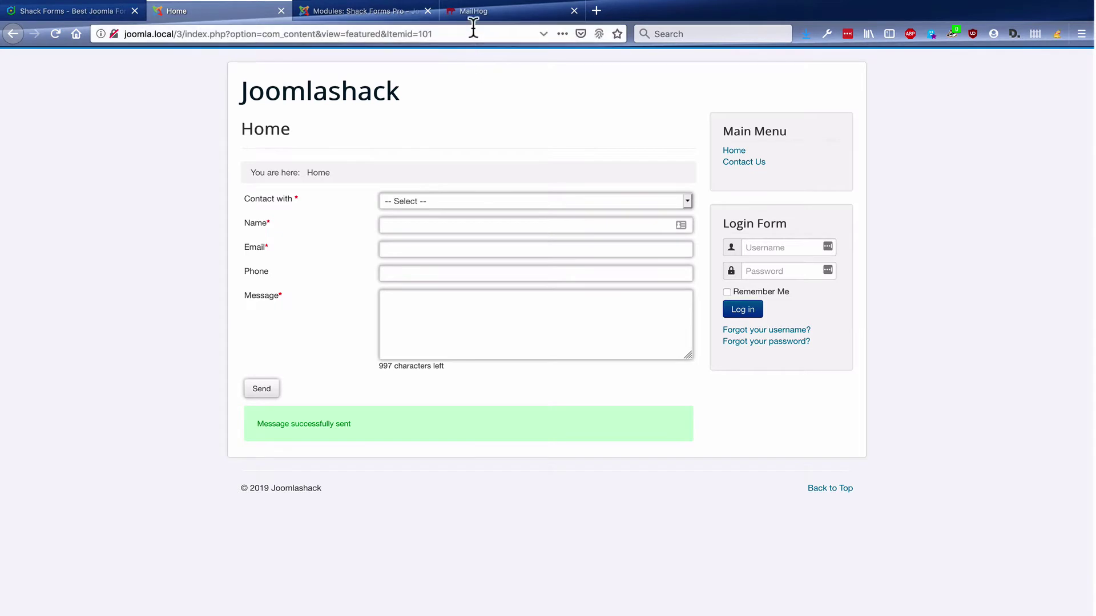
Verify in MailHog that the 'Hey' email reached the first recipient, then return to the form.
click(475, 18)
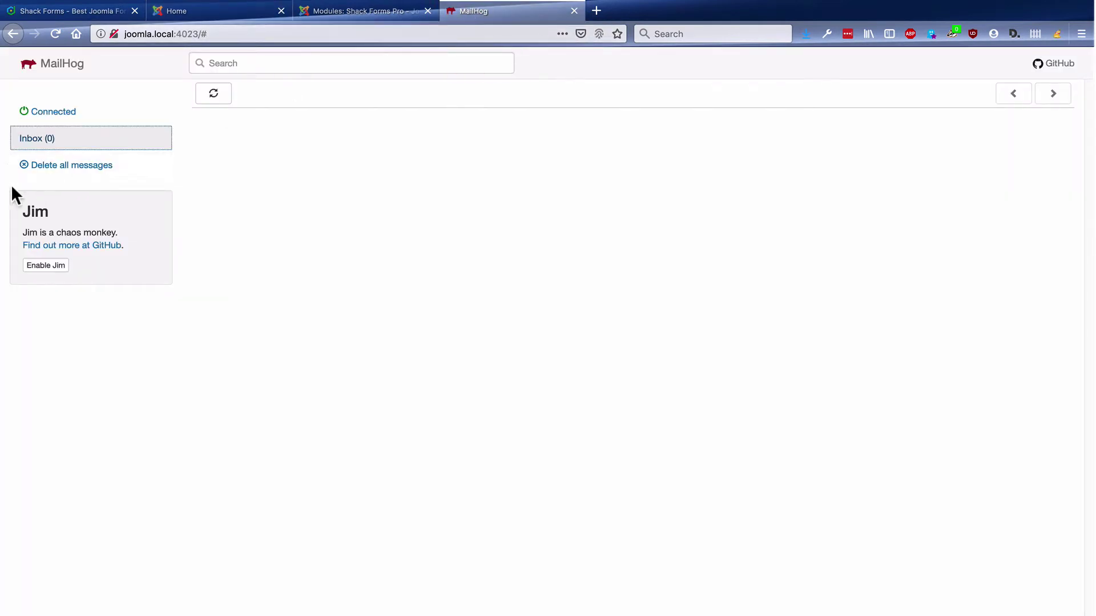
click(32, 138)
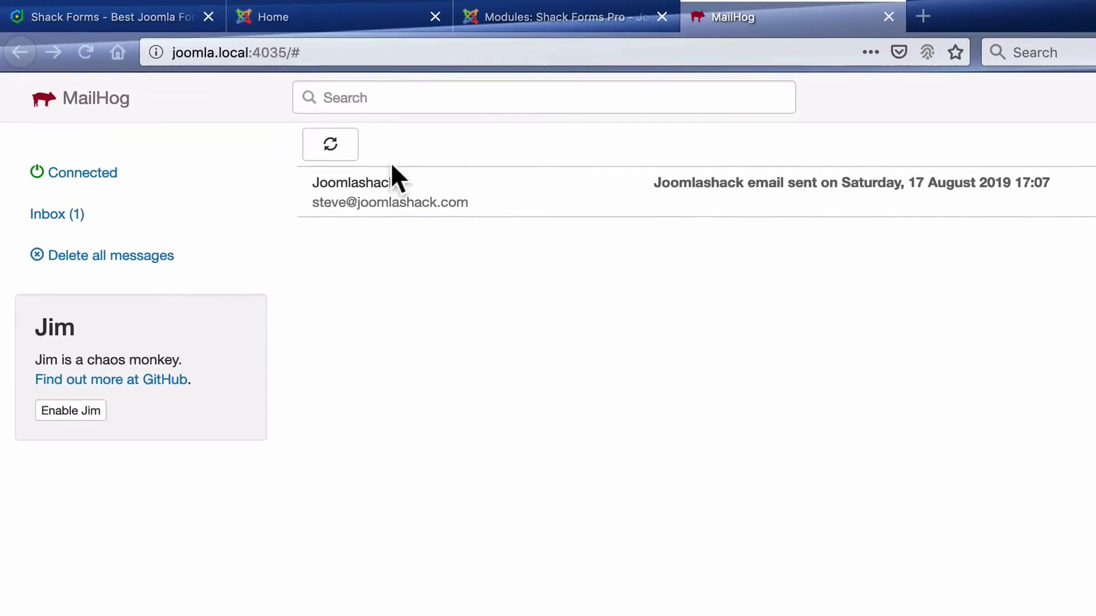
click(385, 193)
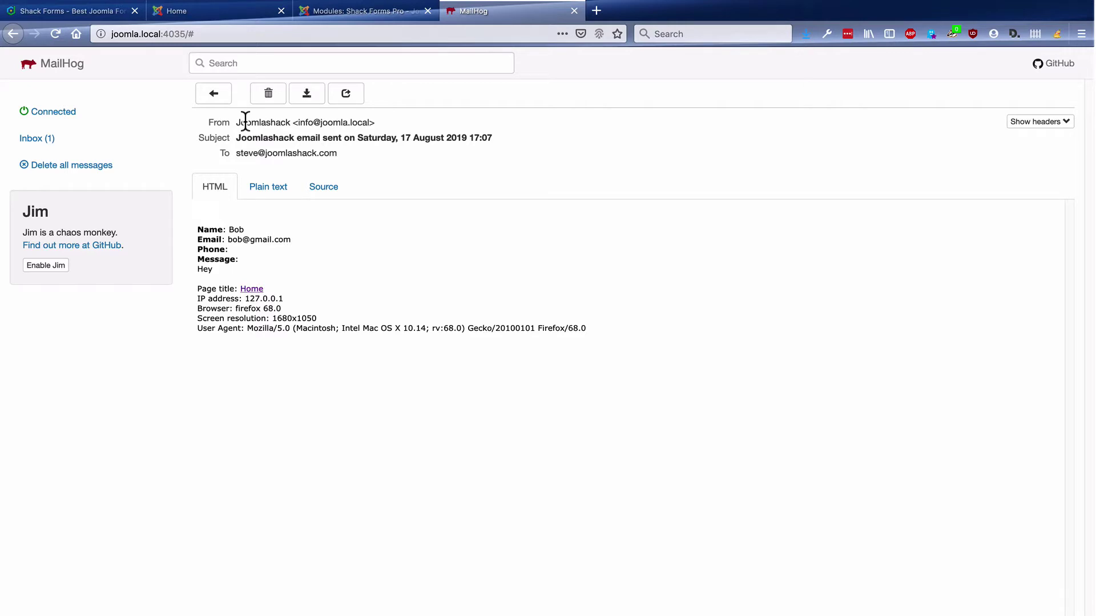
click(218, 14)
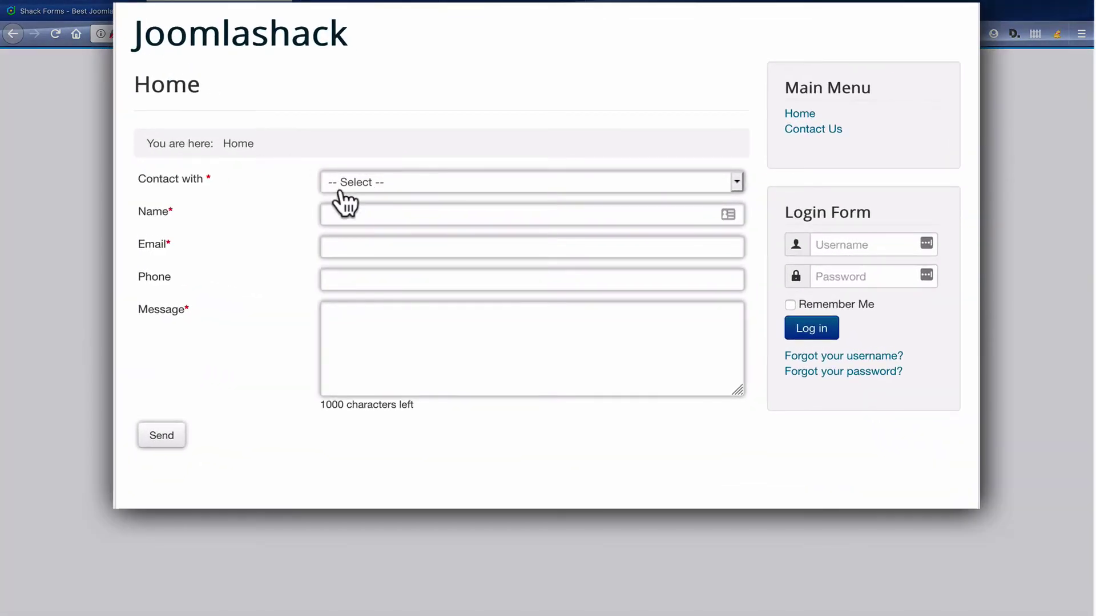
Choose the second recipient in Contact with and start entering sender name and e-mail.
click(340, 185)
click(355, 212)
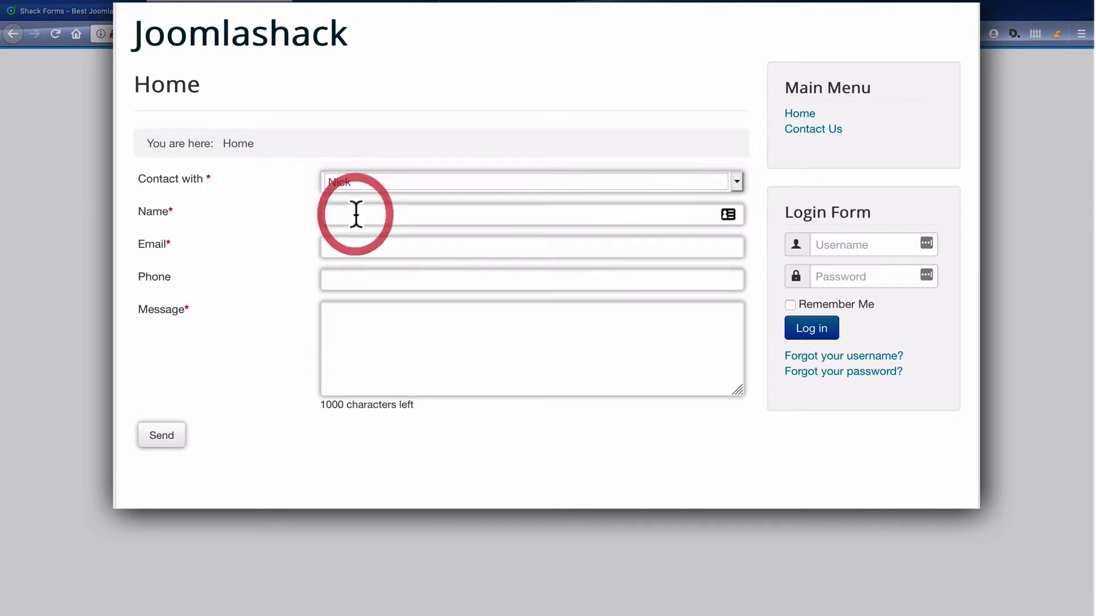
click(355, 213)
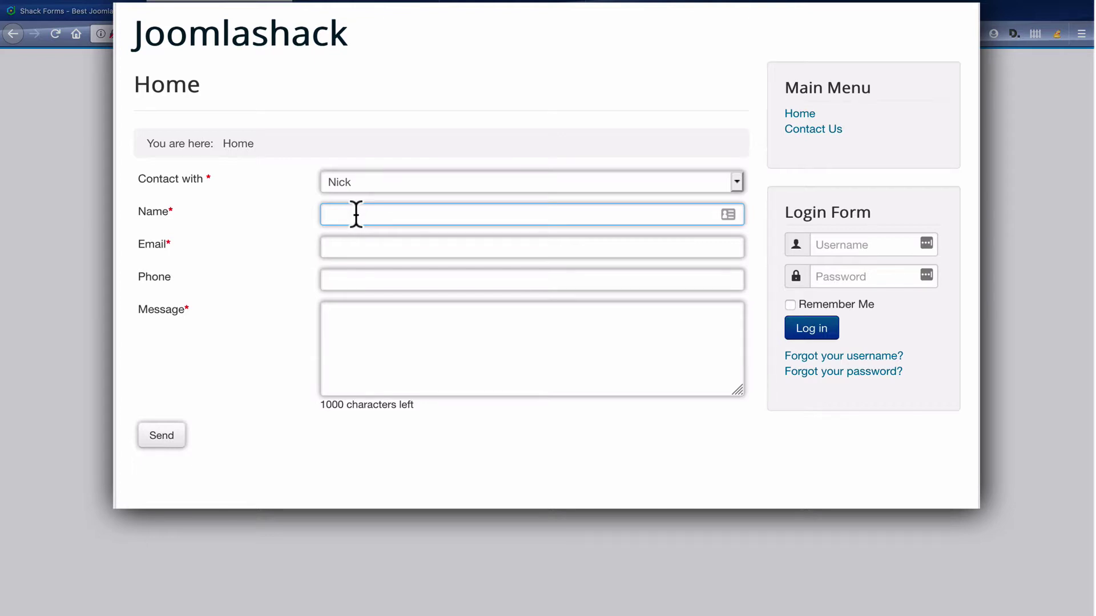
text(Tes)
text(rt)
key(Tab)
text(test)
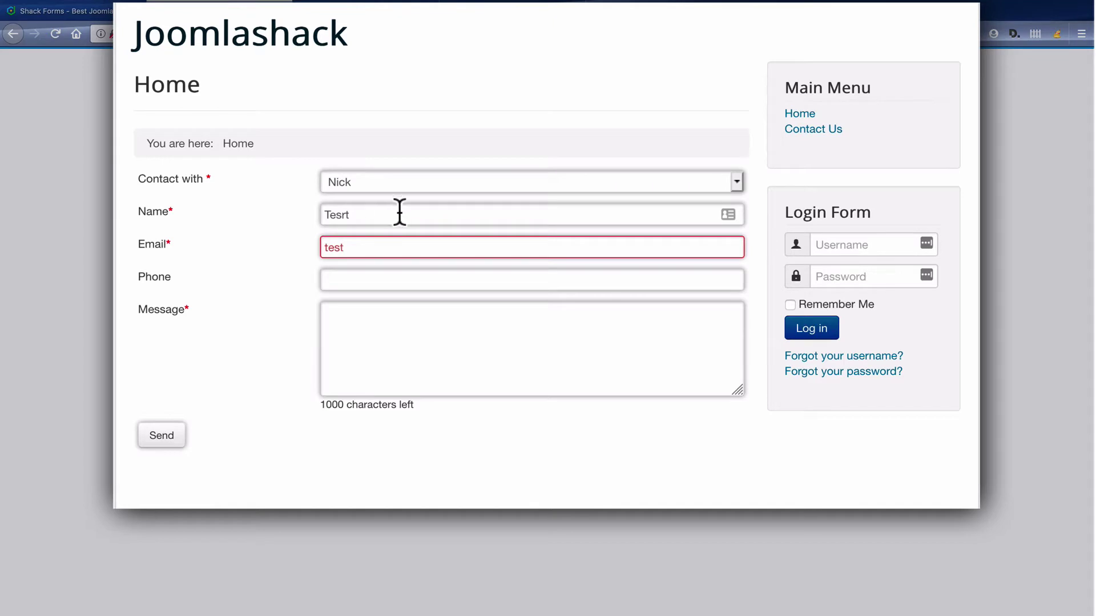
Correct the name to 'Test', complete the e-mail, and send the message 'Test'.
click(375, 215)
key(BackSpace)
key(BackSpace)
text(t)
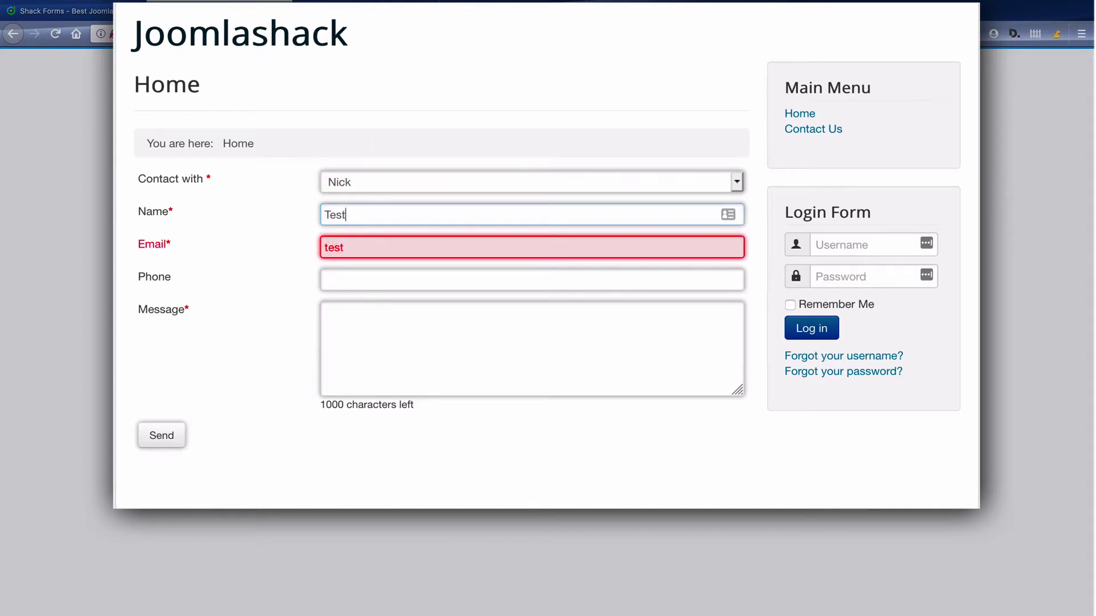
click(382, 245)
text(@test)
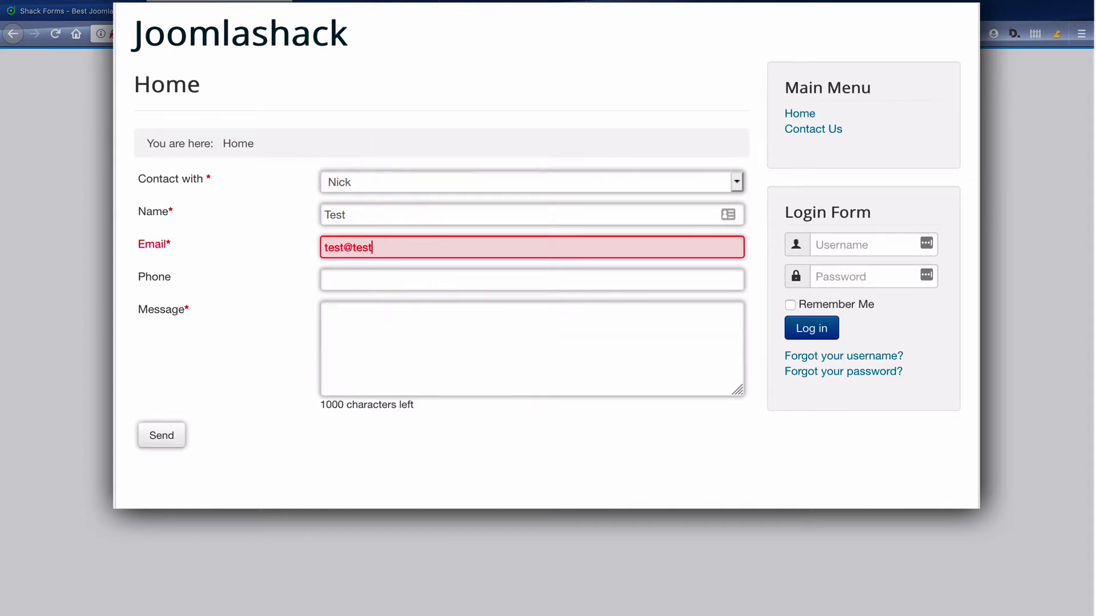
text(.com)
click(390, 328)
text(Te)
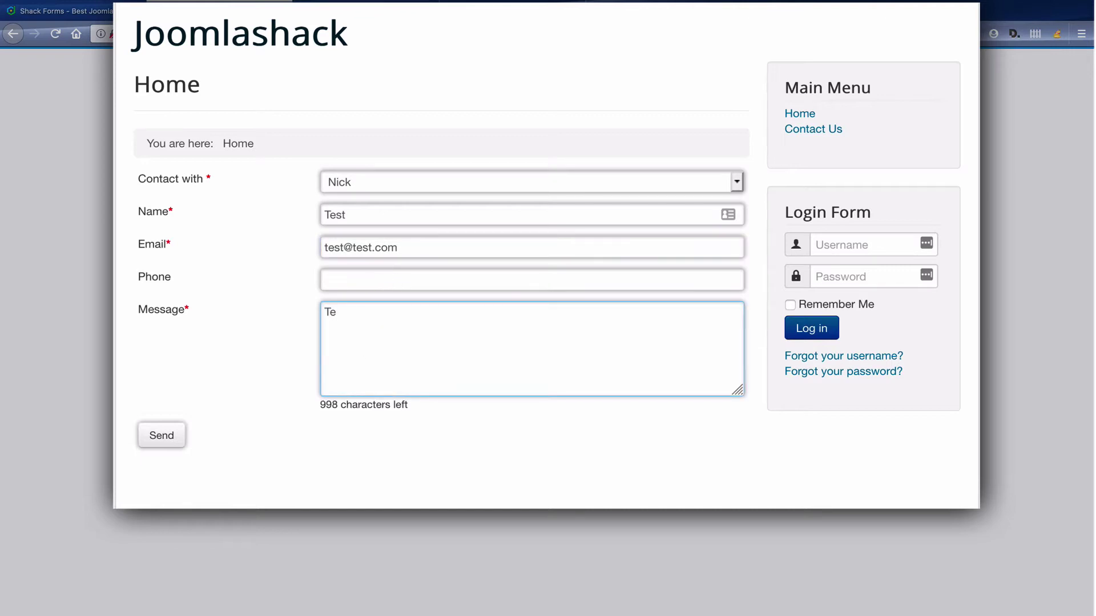
text(st)
click(162, 436)
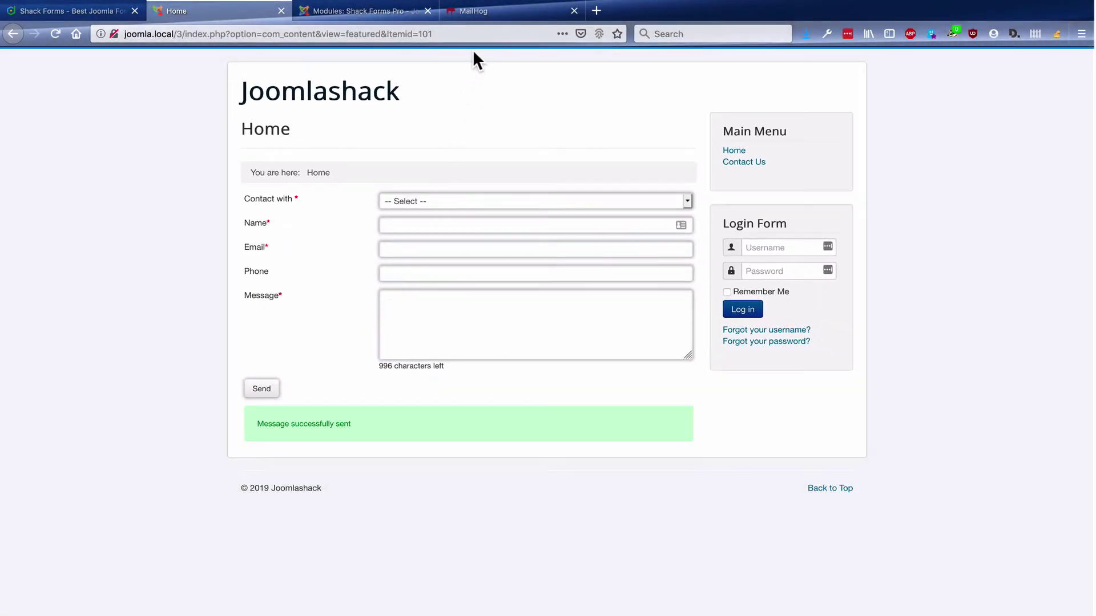
Confirm the second email arrived in MailHog, then return to the Shack Forms Pro module settings.
click(477, 11)
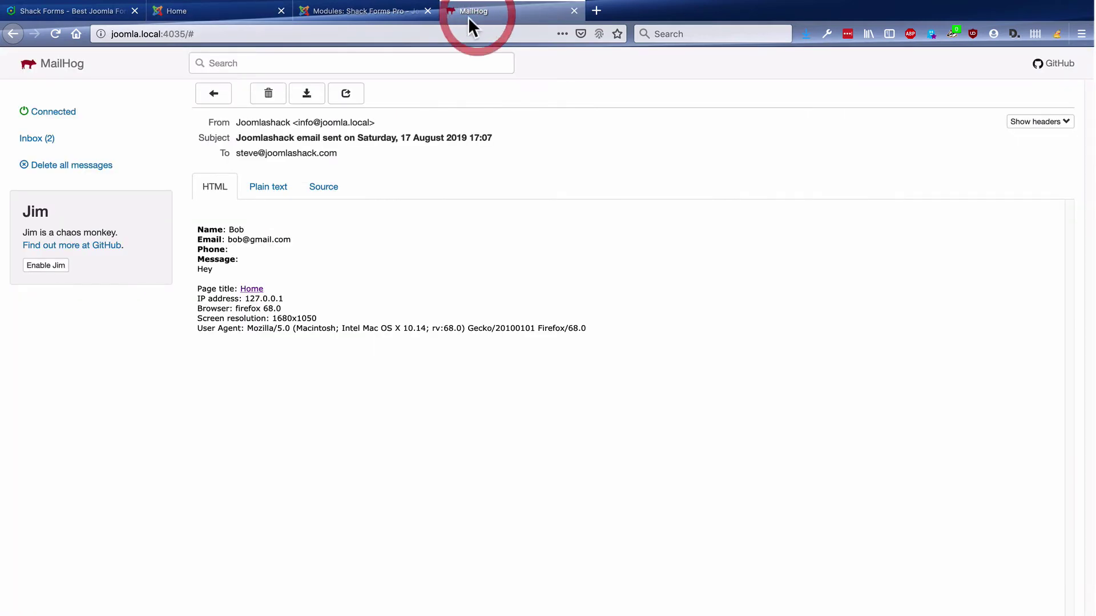
click(36, 143)
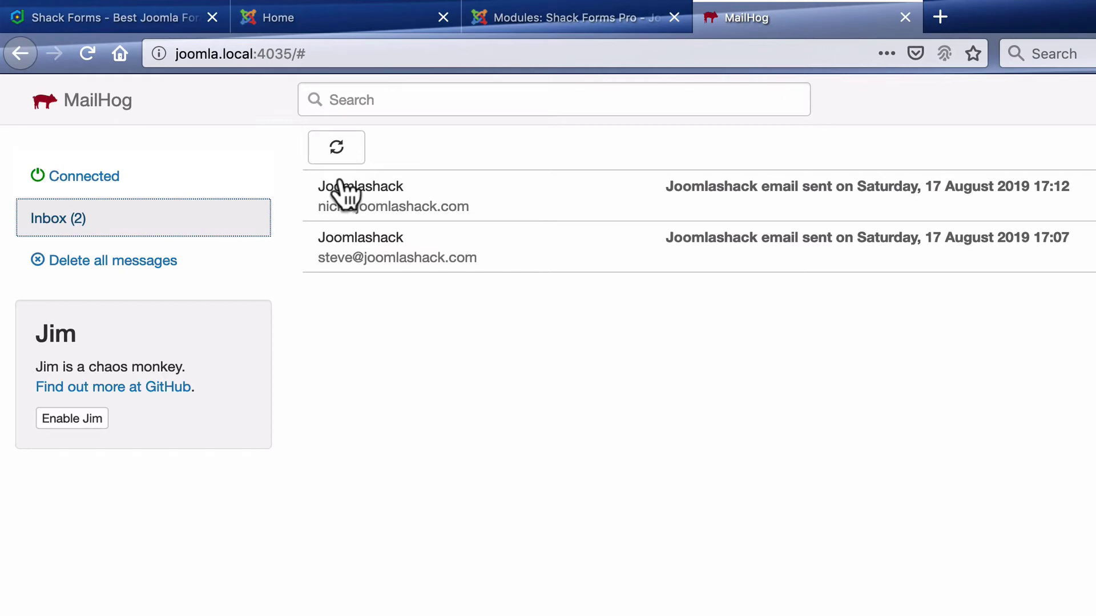
click(522, 23)
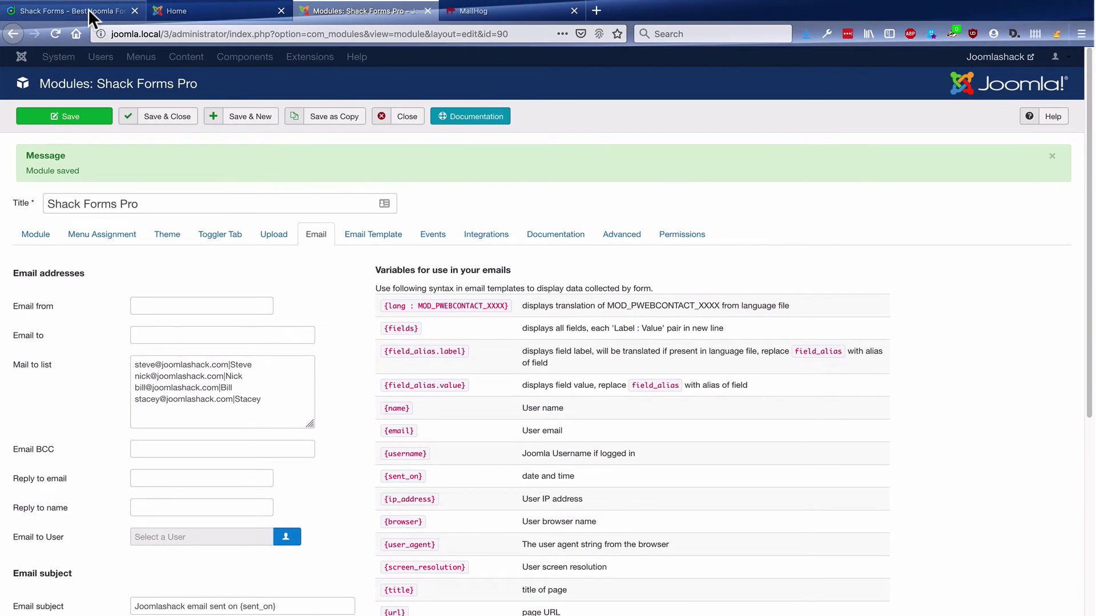
Bring up the Shack Forms product page on joomlashack.com.
click(88, 9)
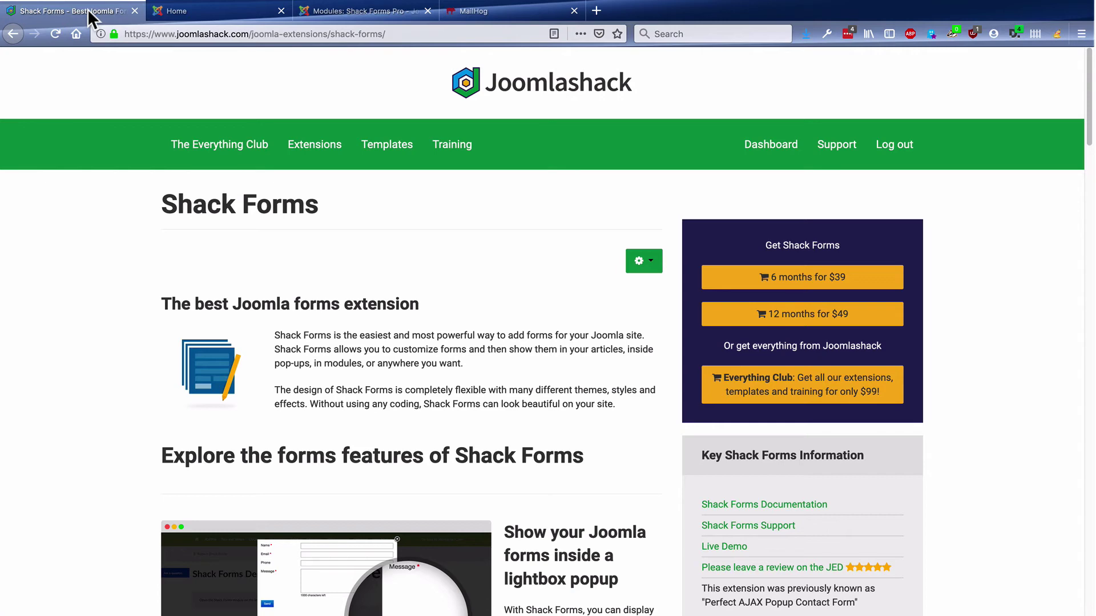